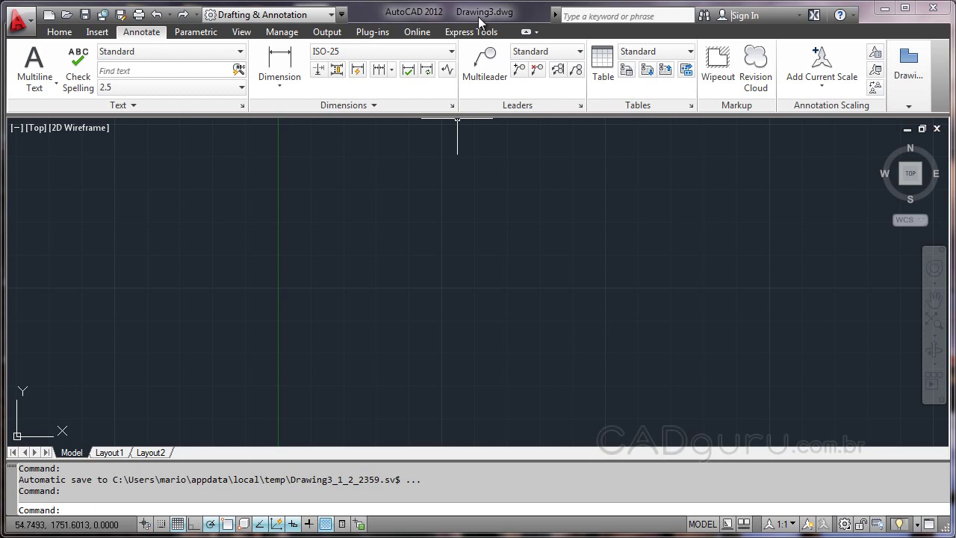
Begin a new table sourced from a data link and bring up the data link list.
click(603, 71)
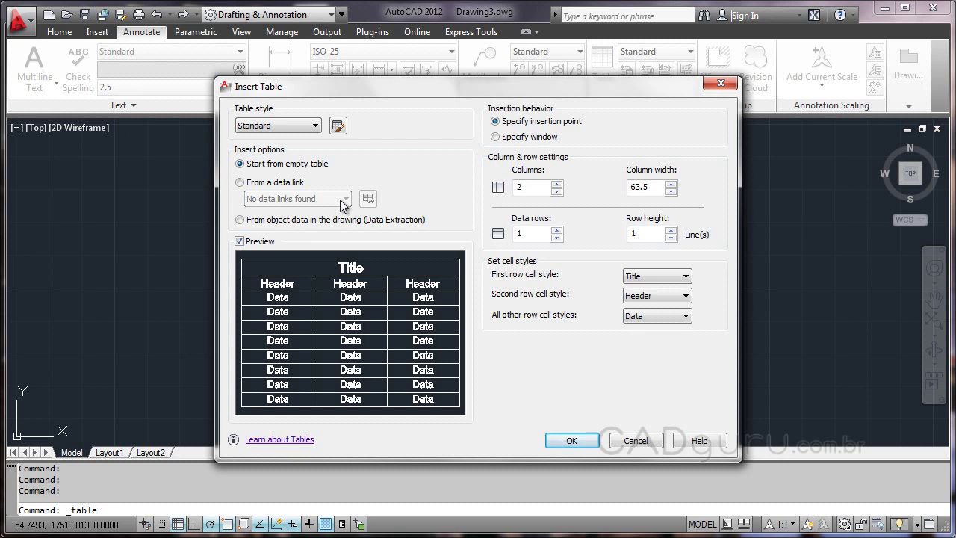
click(239, 183)
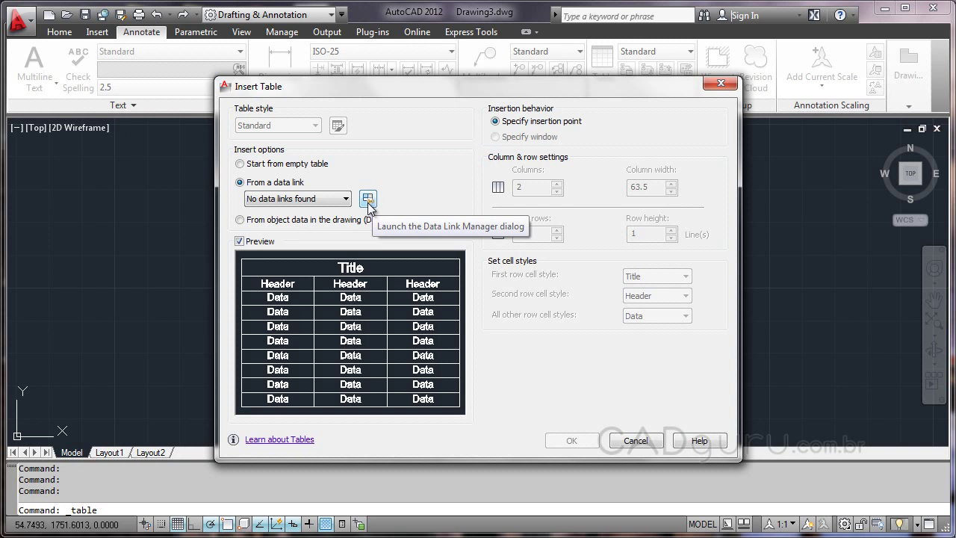
click(371, 200)
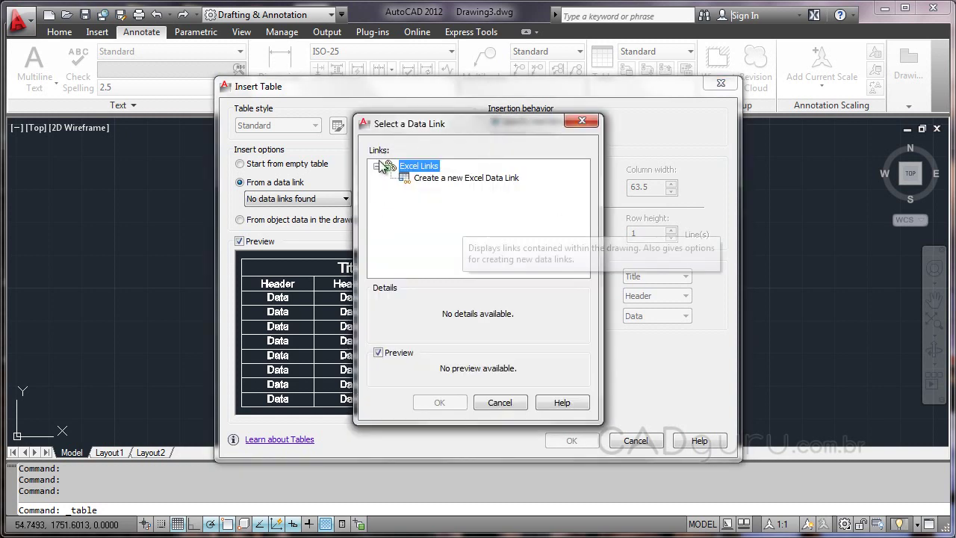
Create a new Excel data link named 'Lista'.
click(453, 179)
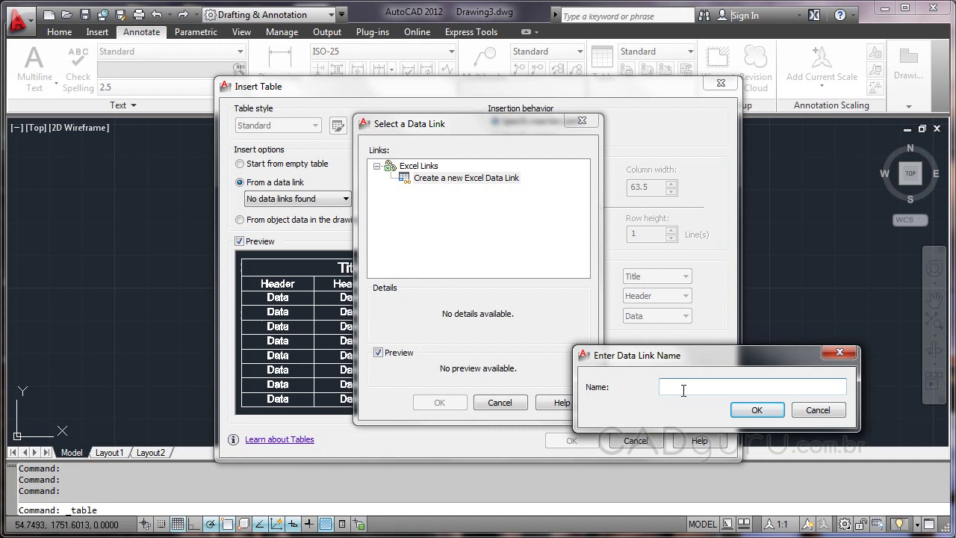
text(Lista)
click(750, 411)
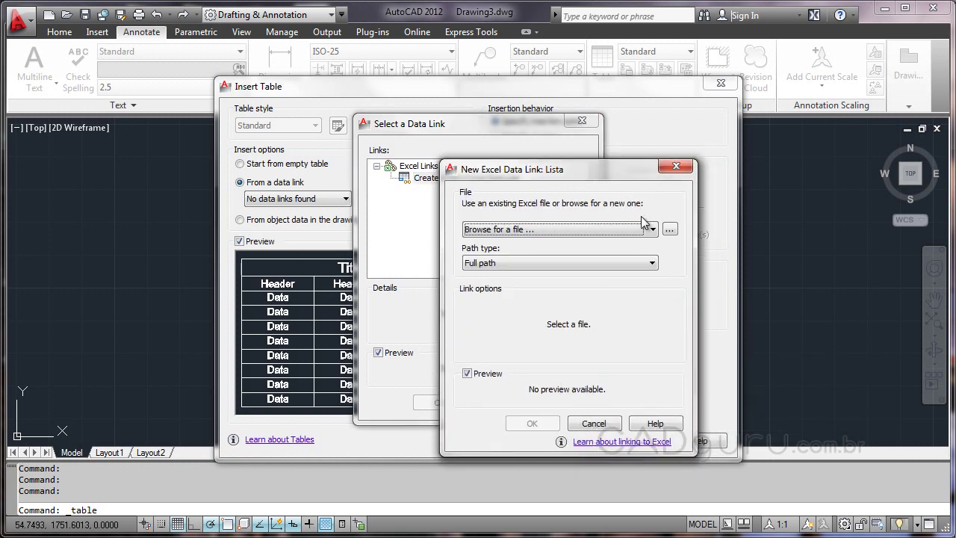
Point the Lista link at Documents\Lista pecas.xlsx and confirm it as the table source.
click(670, 230)
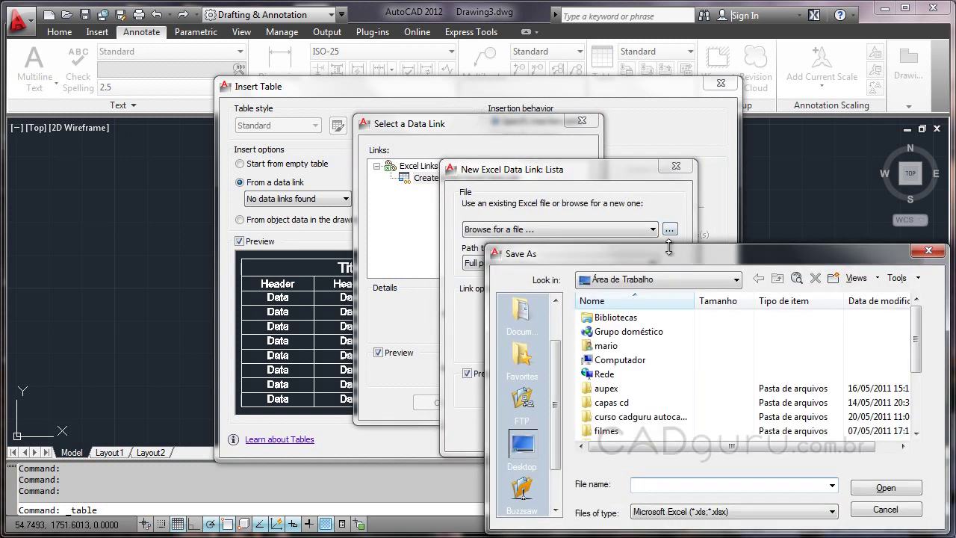
click(522, 312)
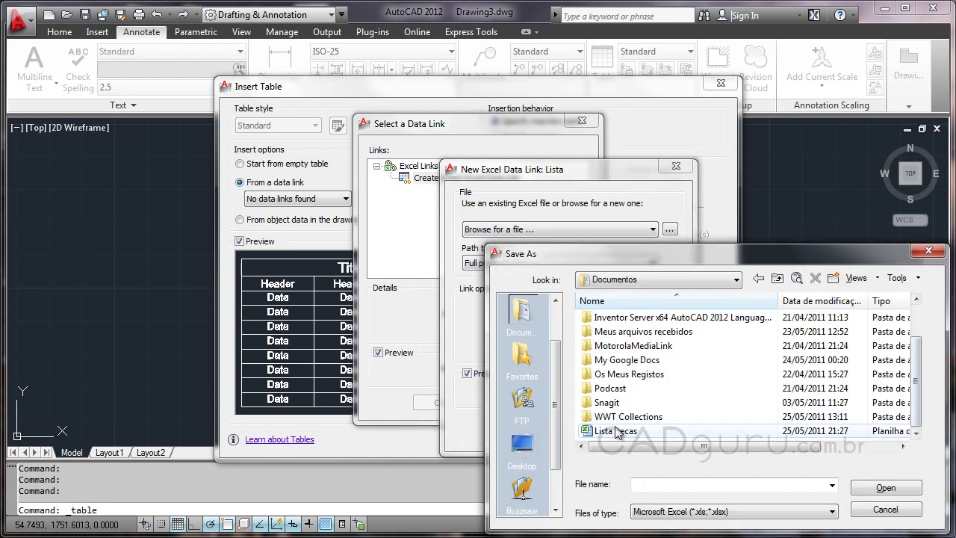
click(632, 433)
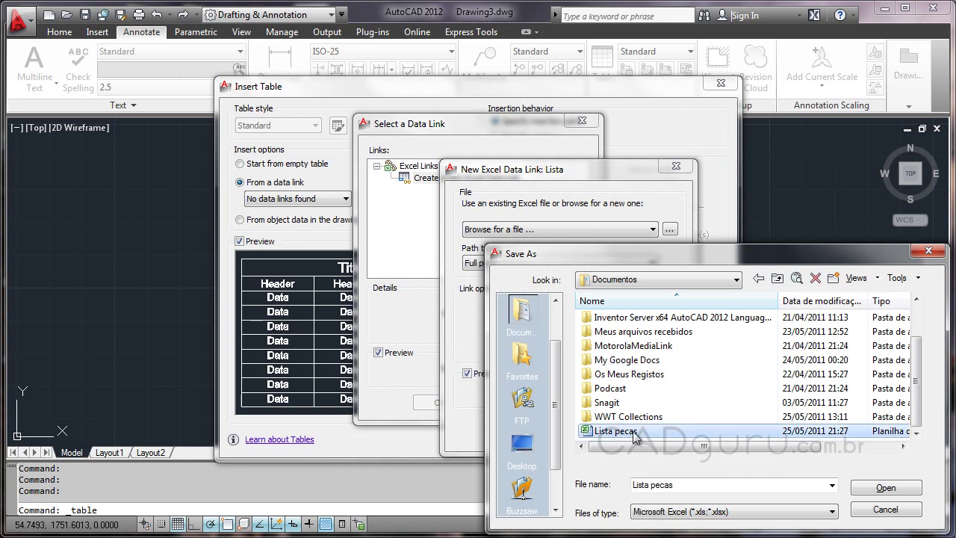
click(885, 487)
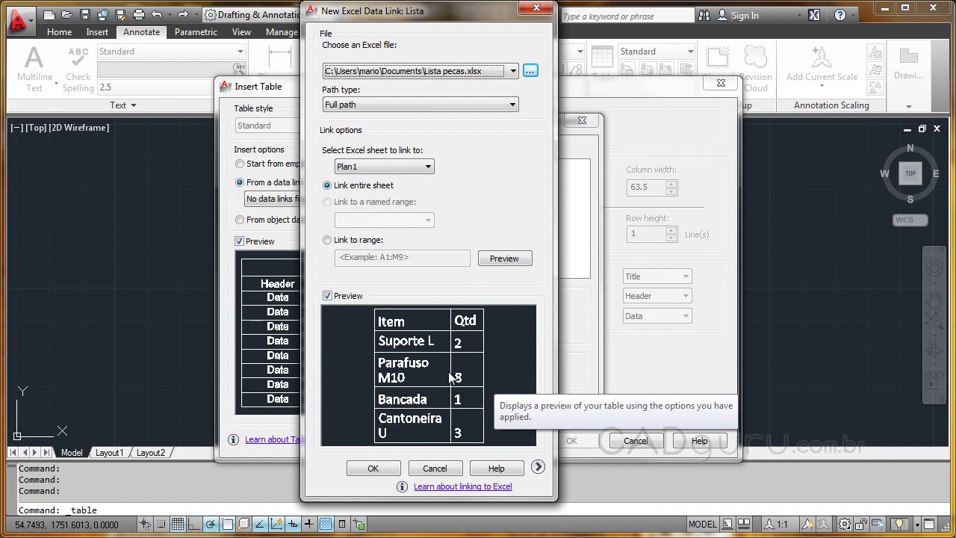
click(371, 467)
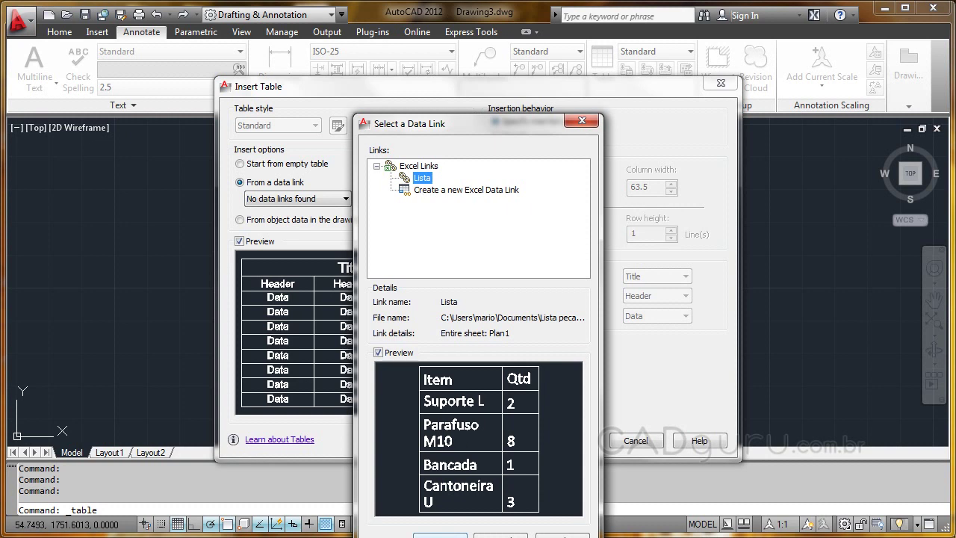
click(440, 535)
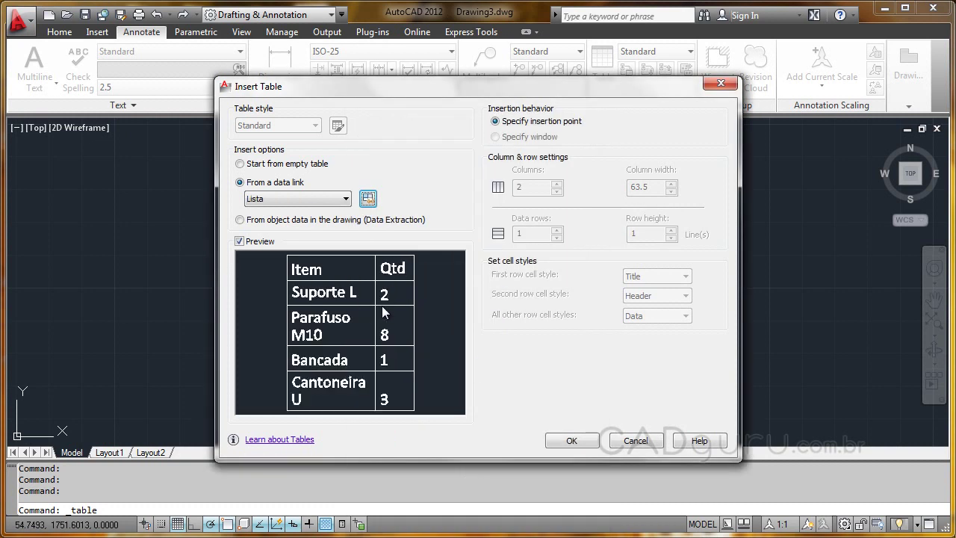
click(574, 441)
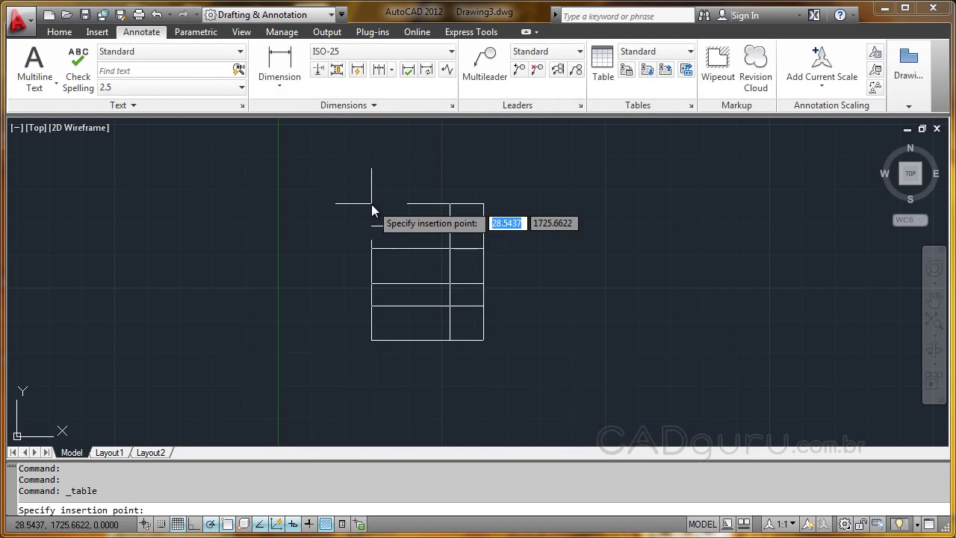
Place the Item/Qtd table near the drawing's centre and cancel the stray selection.
click(371, 204)
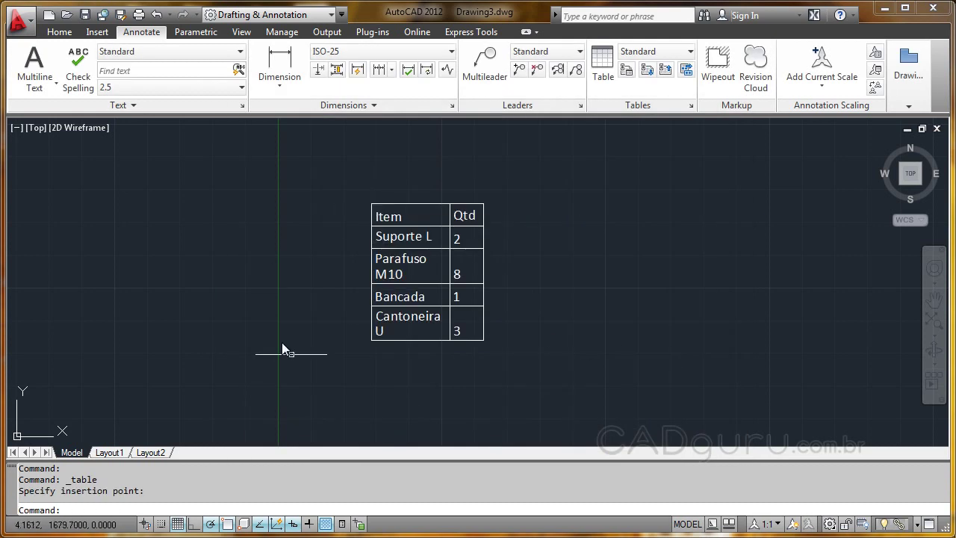
key(Escape)
click(402, 399)
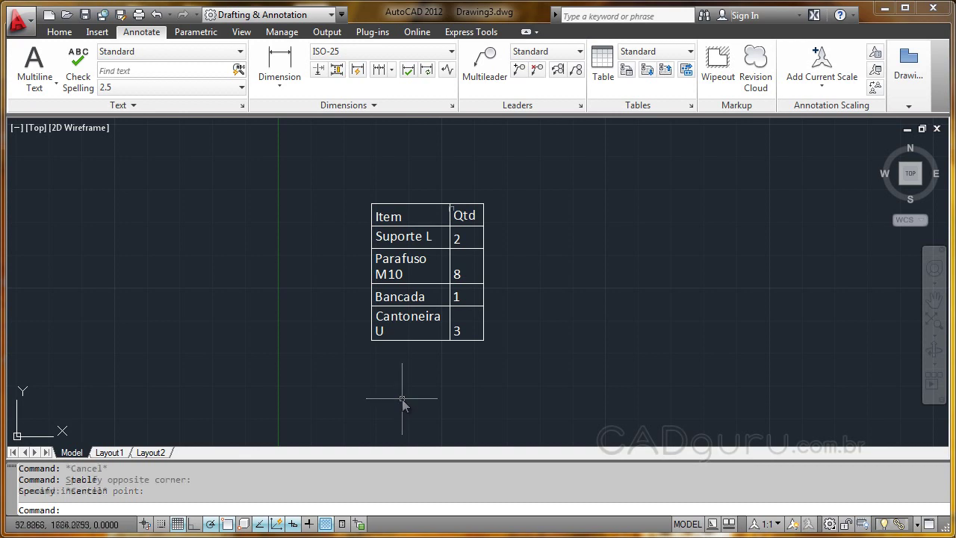
key(Escape)
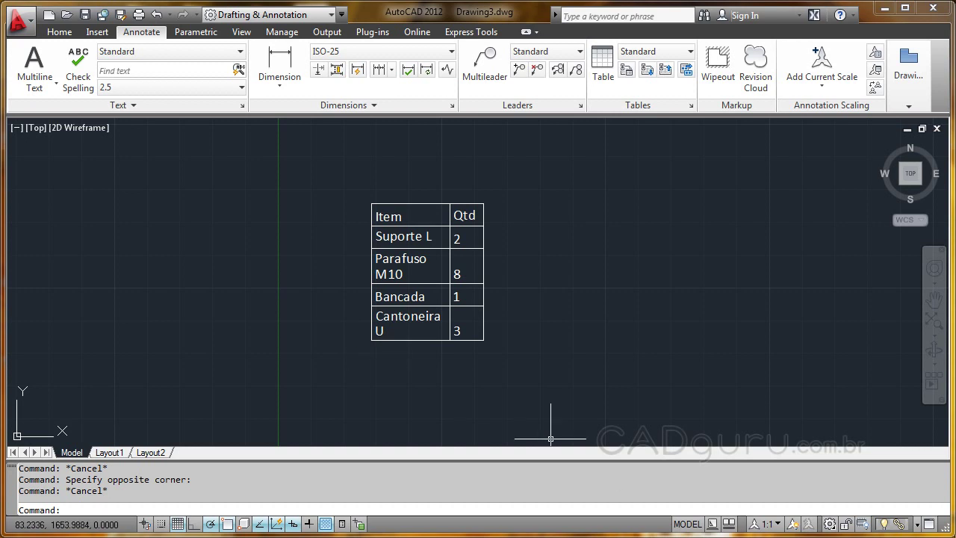
In Excel, rename cell A3 from Parafuso M10 to Parafuso M8.
key(alt+Tab)
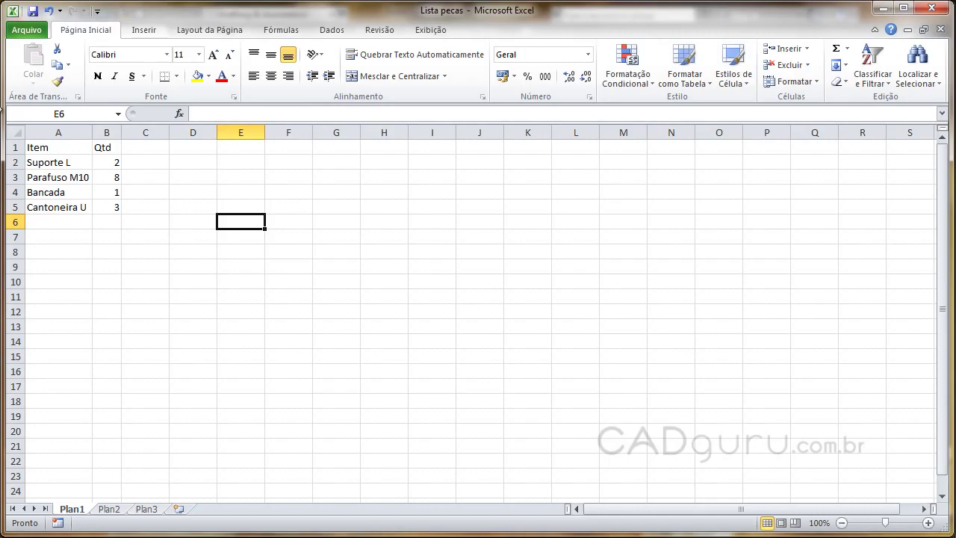
click(75, 177)
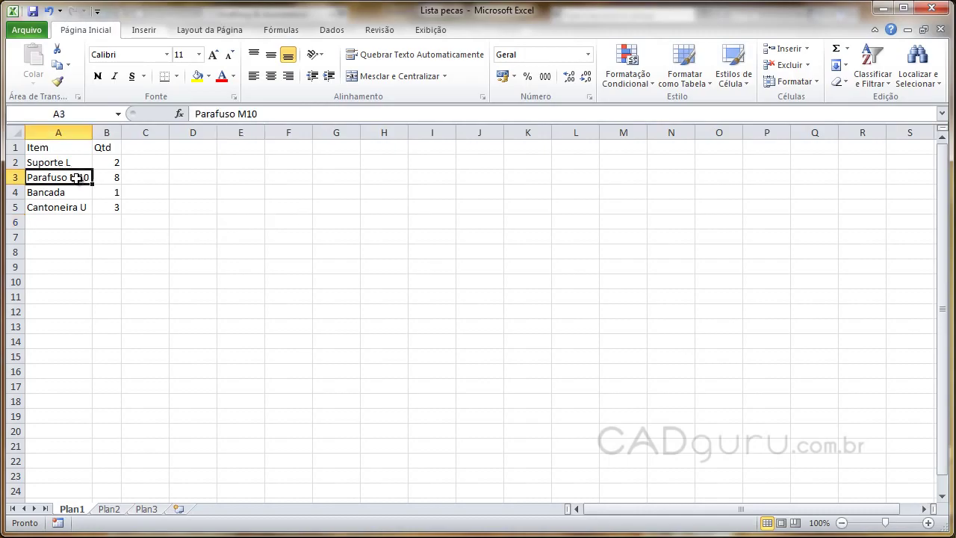
drag(247, 113, 261, 112)
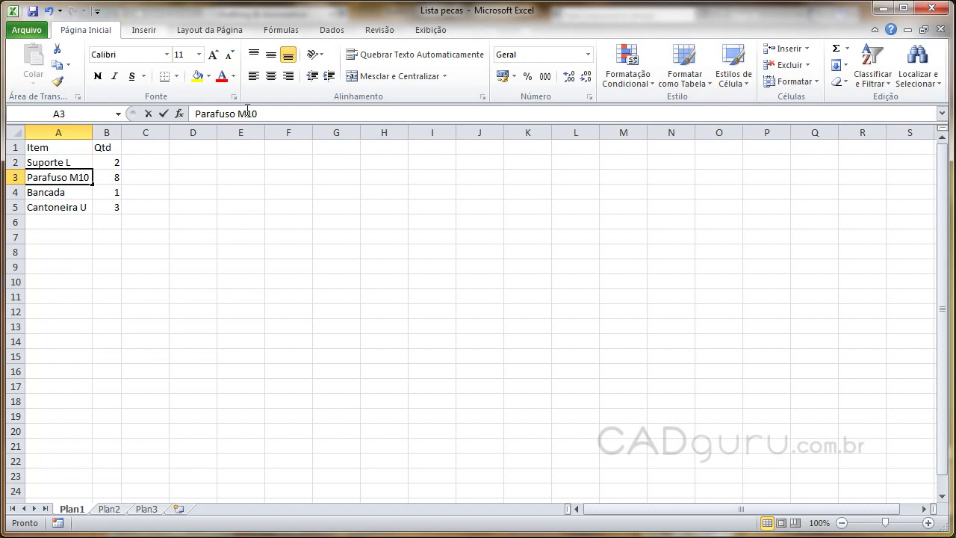
text(8)
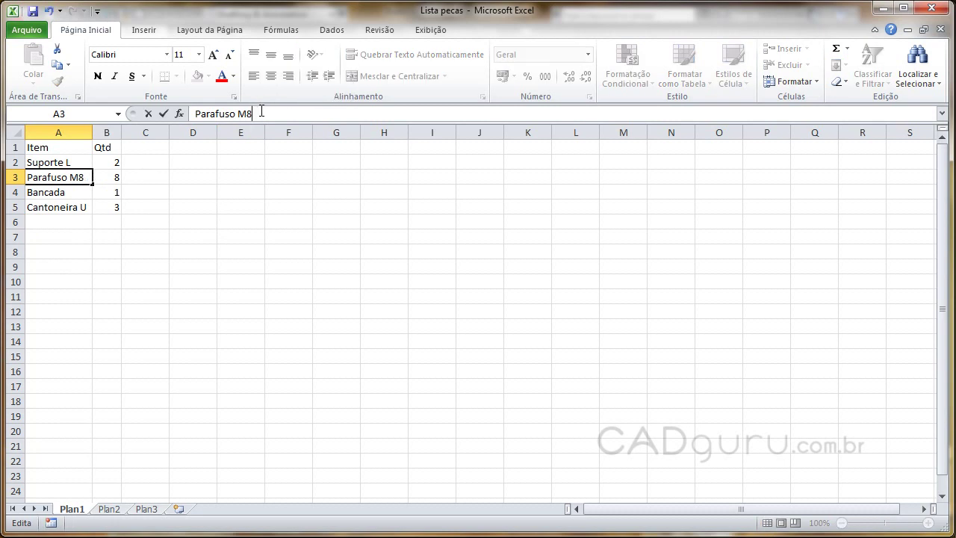
Change the B3 quantity from 8 to 4 and return to AutoCAD.
click(113, 180)
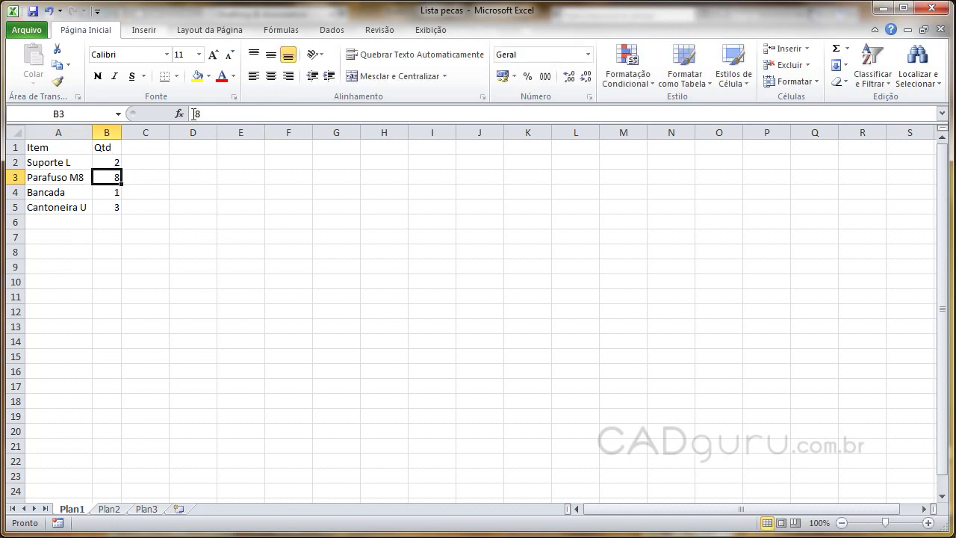
drag(194, 114, 205, 110)
text(4)
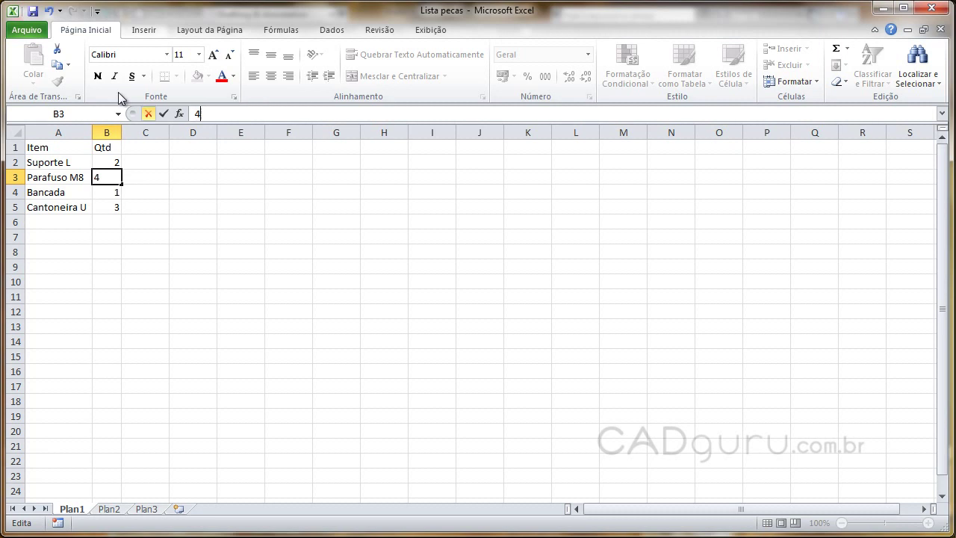
click(32, 13)
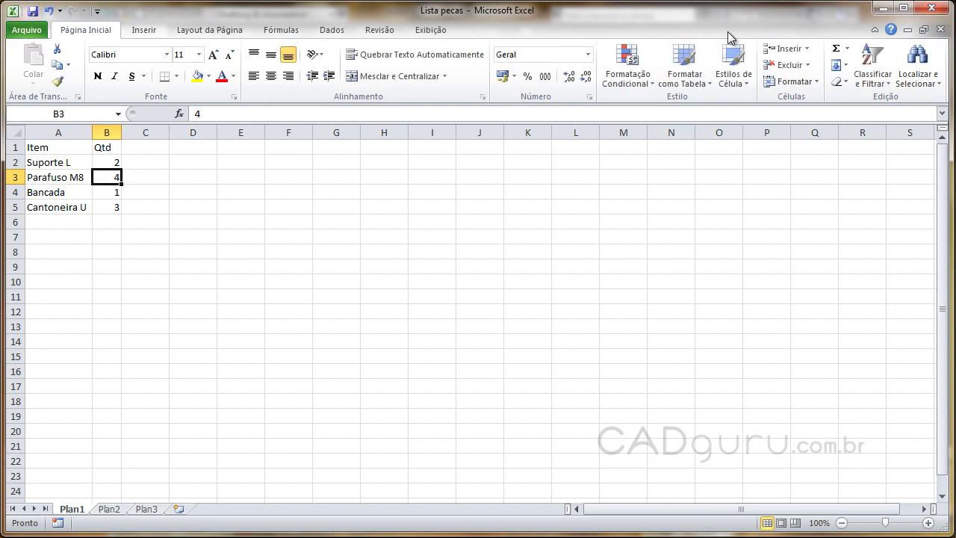
click(884, 9)
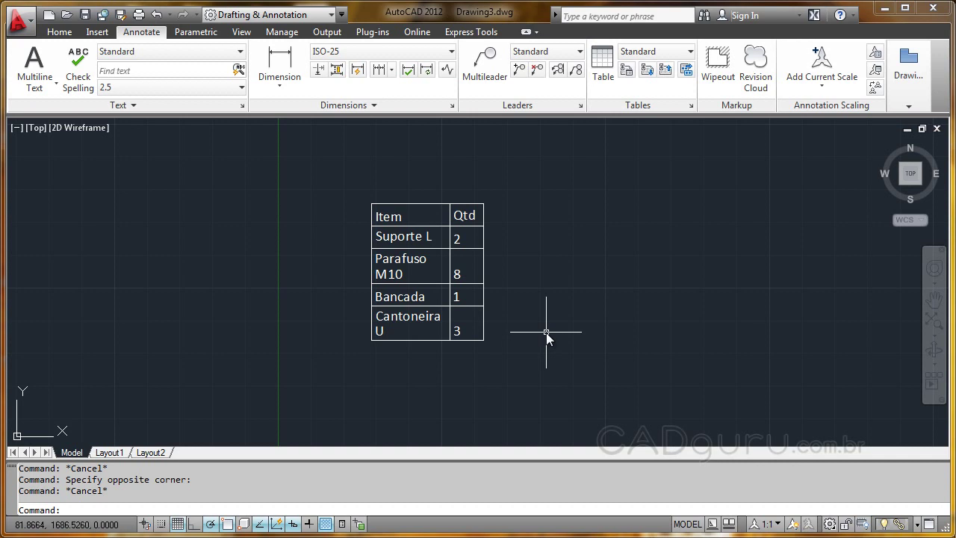
Pan the view slightly and select the linked Item/Qtd table still showing Parafuso M10.
middle_drag(537, 332, 531, 273)
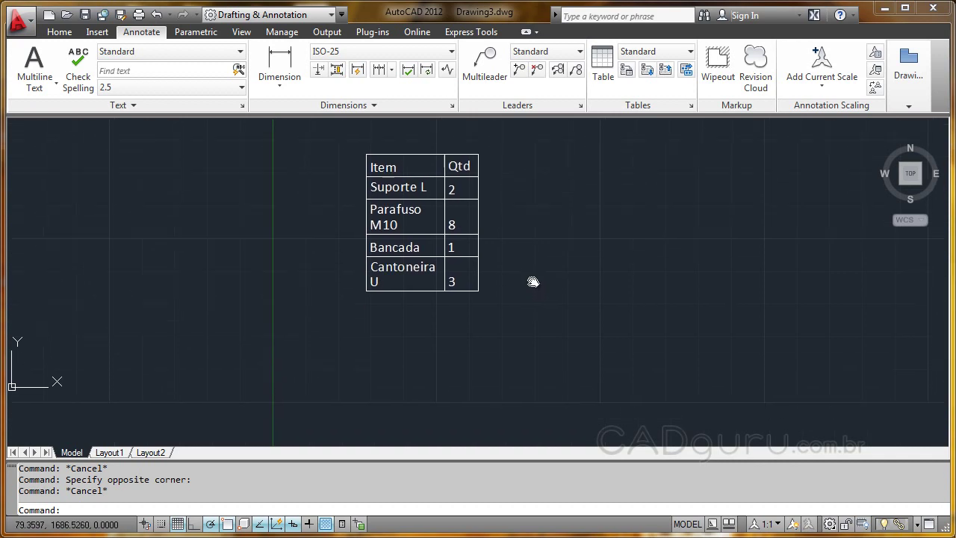
click(423, 191)
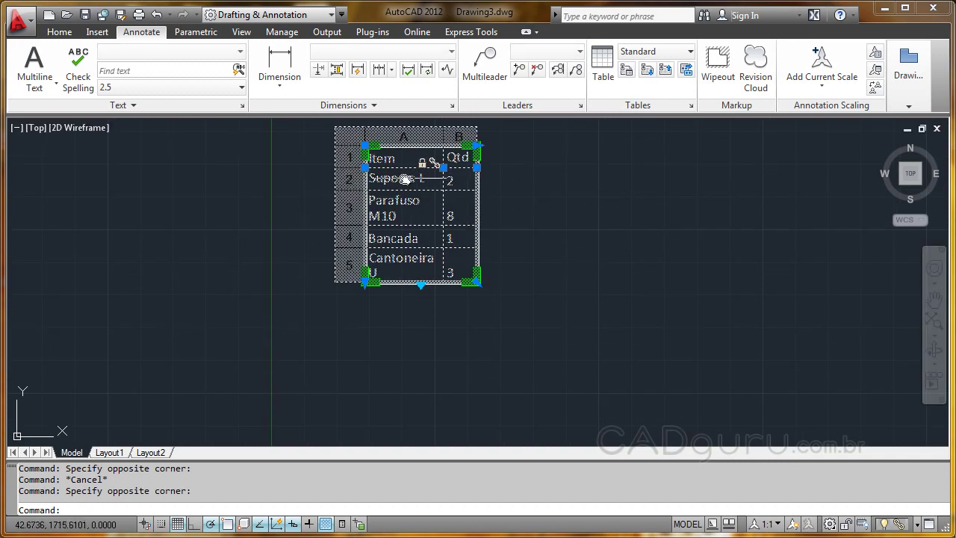
Update the table's data links so it shows Parafuso M8 with quantity 4.
right_click(354, 148)
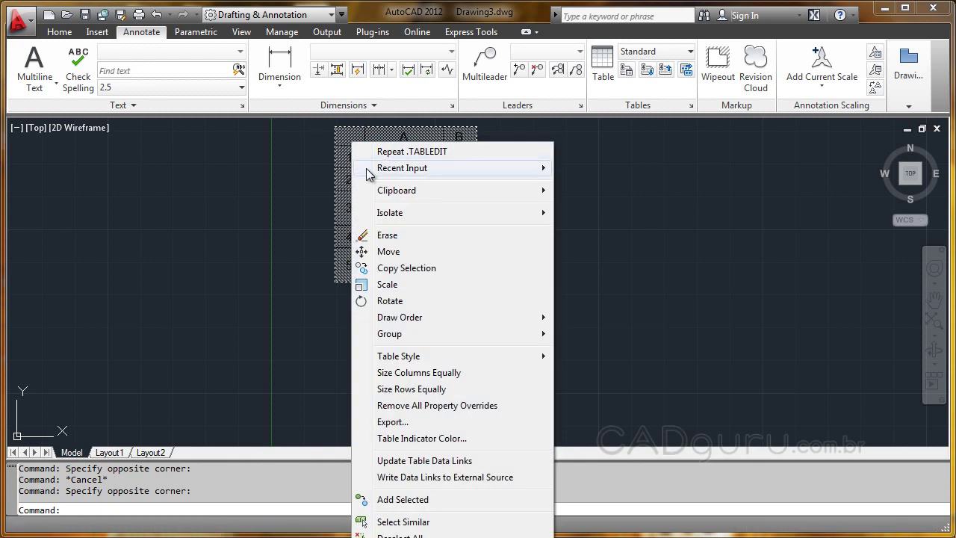
click(438, 460)
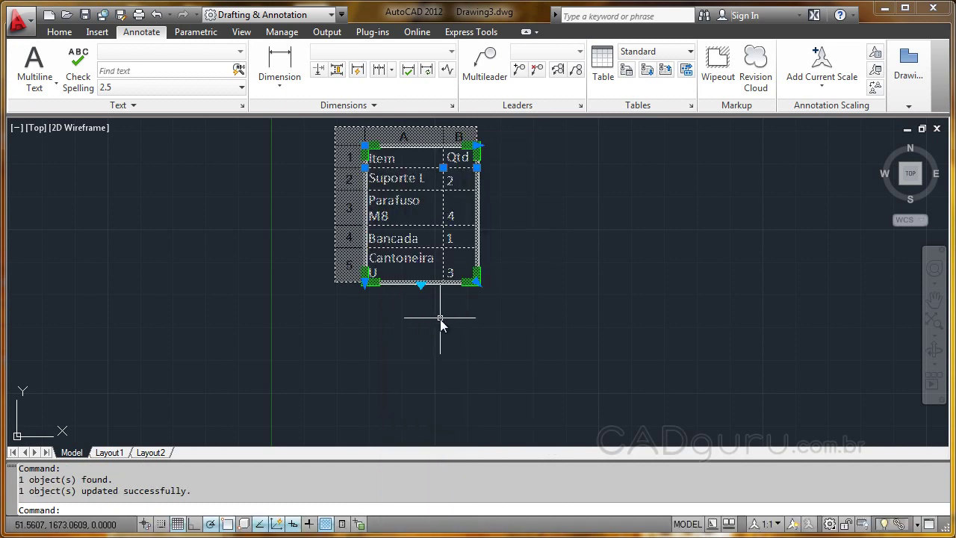
key(Escape)
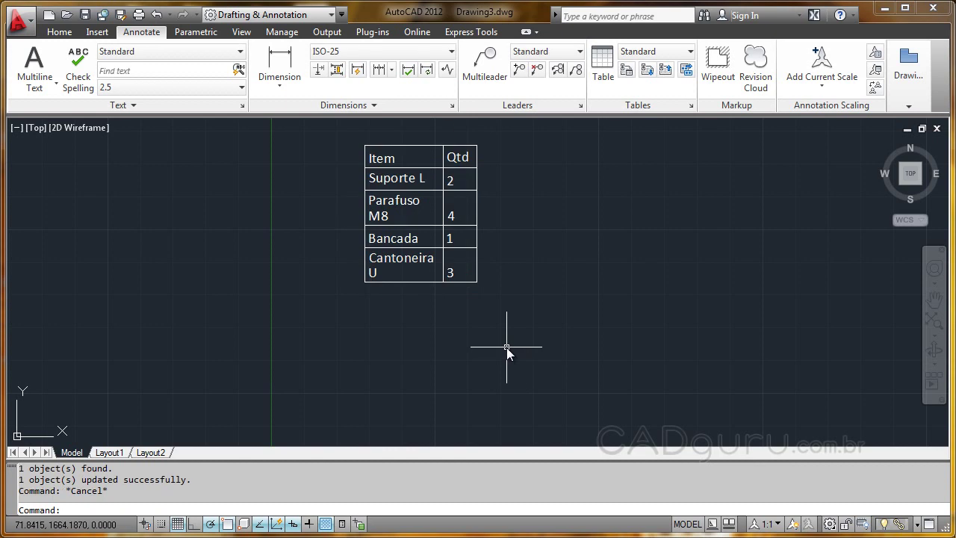